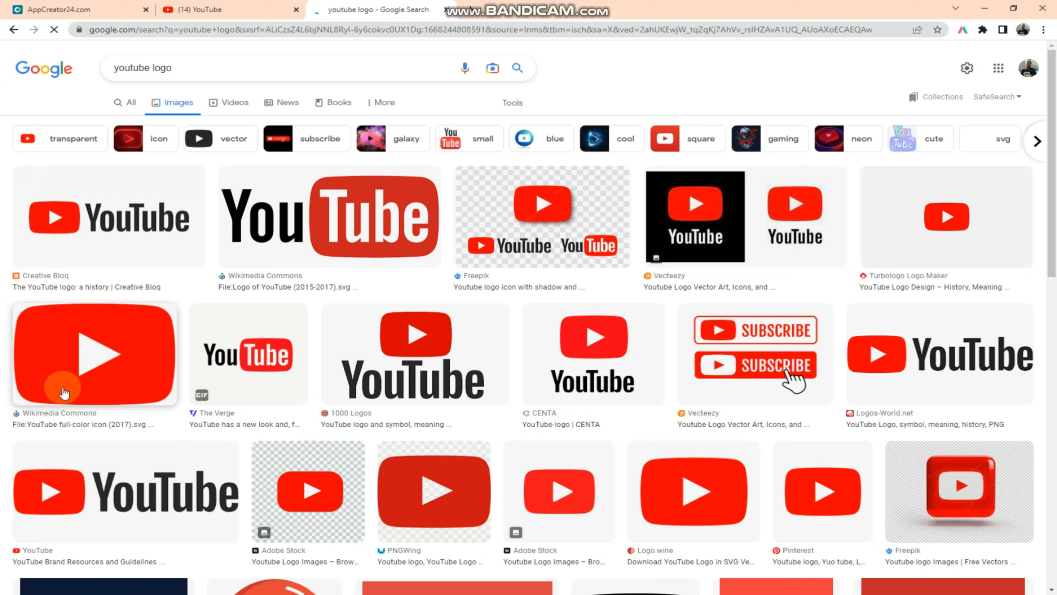
left_click(103, 360)
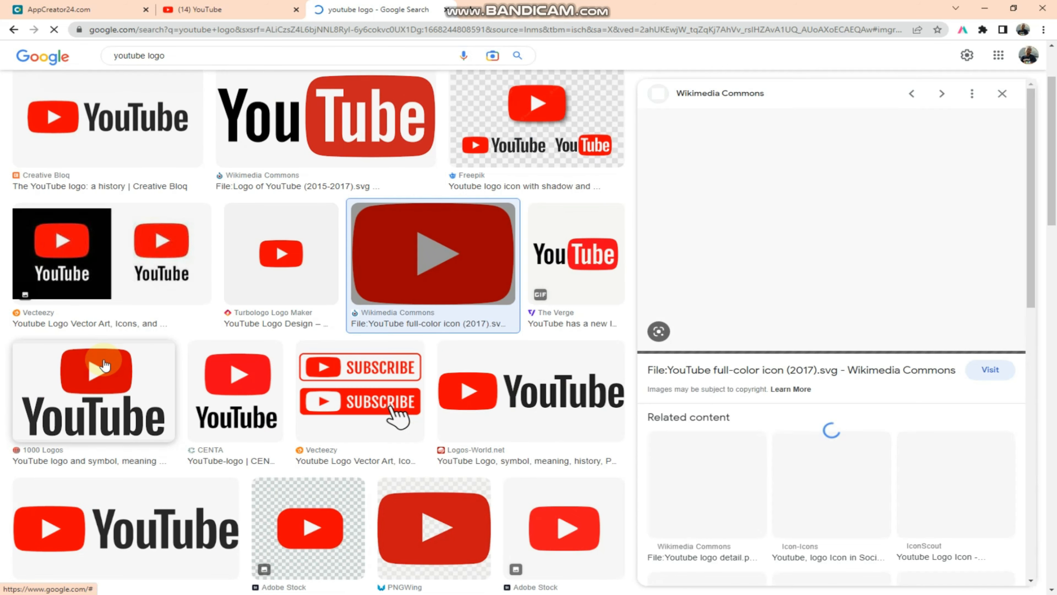
right_click(815, 235)
left_click(860, 376)
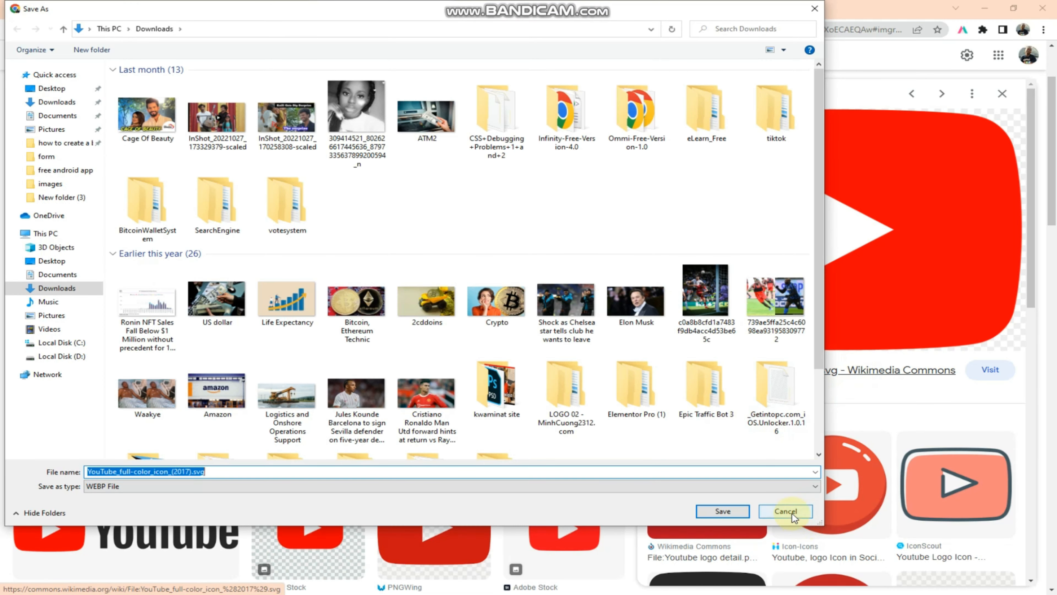
left_click(790, 513)
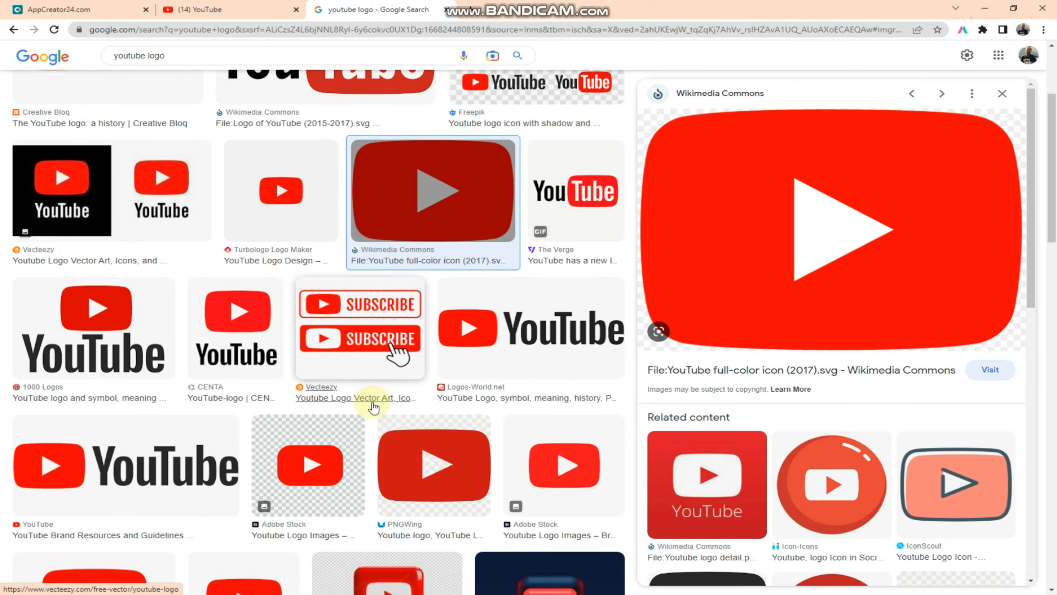
Find the PNGWing version of the YouTube logo in the image results and save it to the computer.
scroll(374, 408, "down", 1)
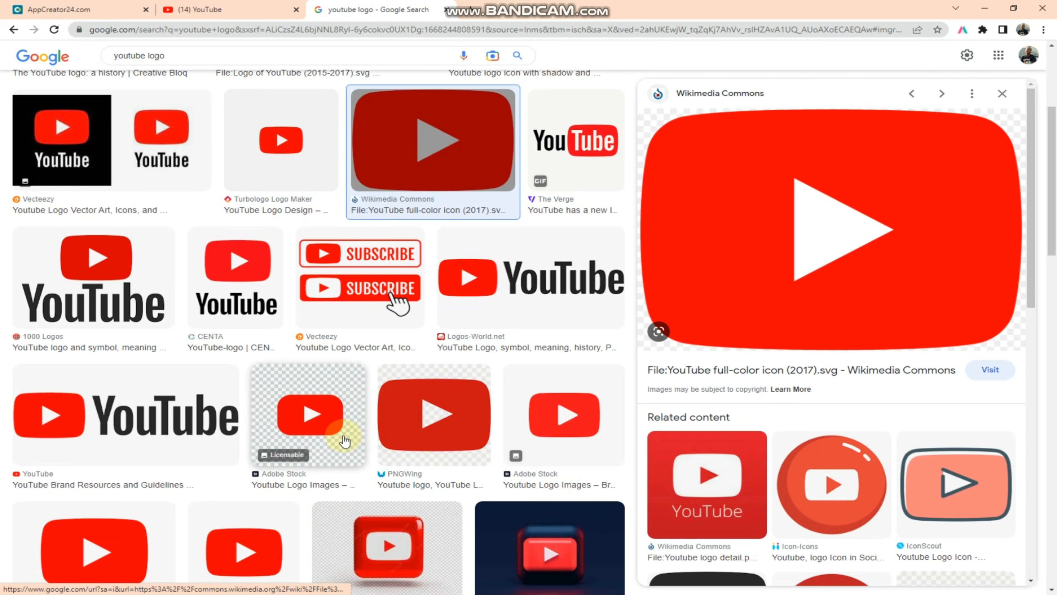
left_click(414, 429)
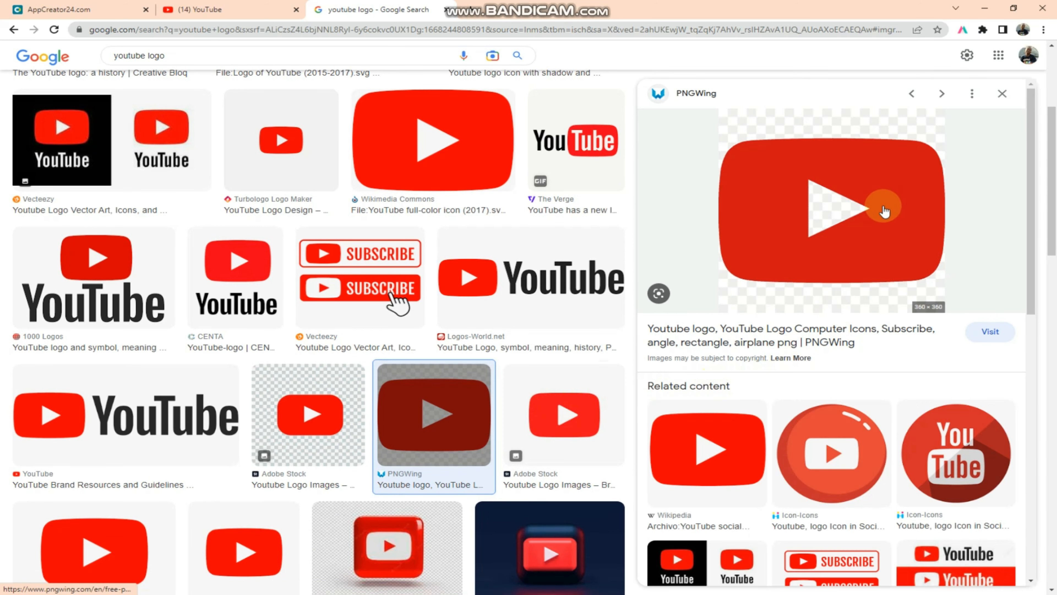
right_click(858, 192)
left_click(909, 311)
left_click(715, 504)
Switch to AppCreator24 and choose the downloaded YouTube logo PNG as the app's launcher icon.
left_click(59, 10)
left_click(192, 210)
left_click(267, 175)
left_click(715, 504)
Enter "Youtube for learning" as the app description and submit the general information.
left_click(201, 286)
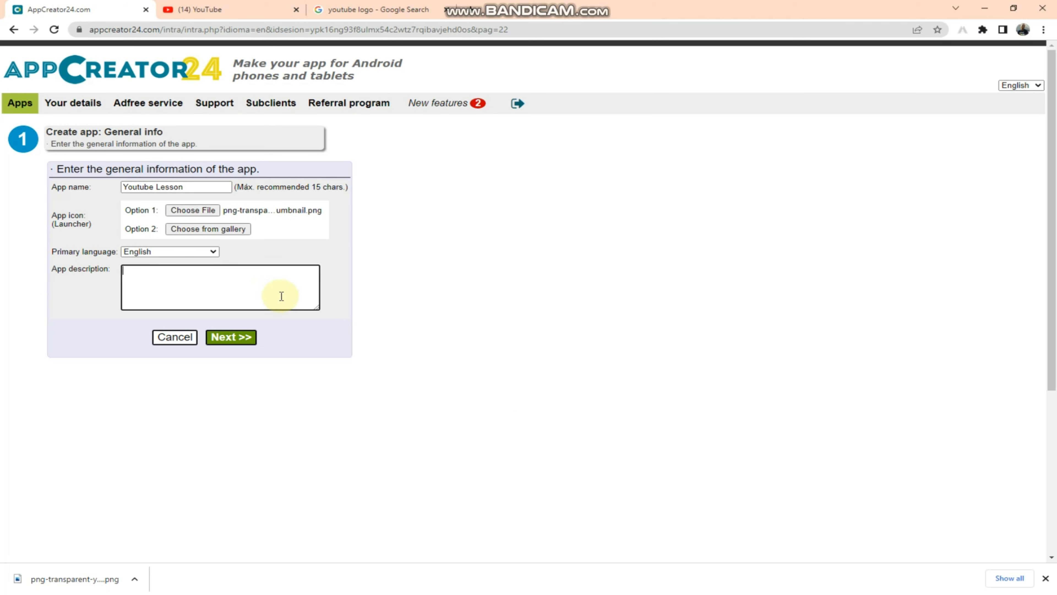
type("Youtbe")
key("BackSpace")
key("BackSpace")
key("BackSpace")
type("ube for 1earning")
left_click(234, 337)
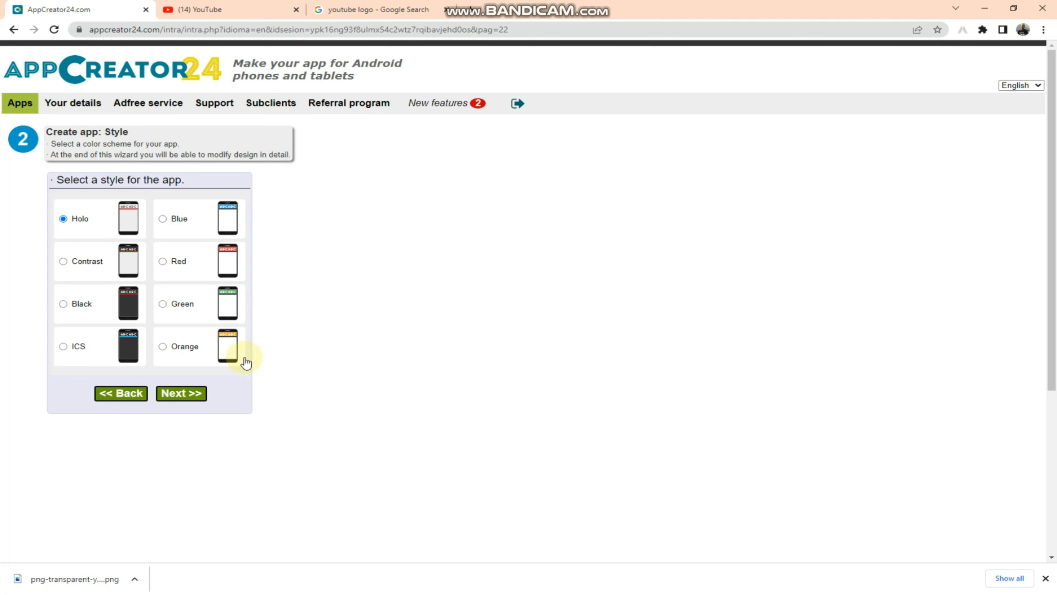
Keep the Holo style for the app and choose Web app as its kind.
left_click(181, 393)
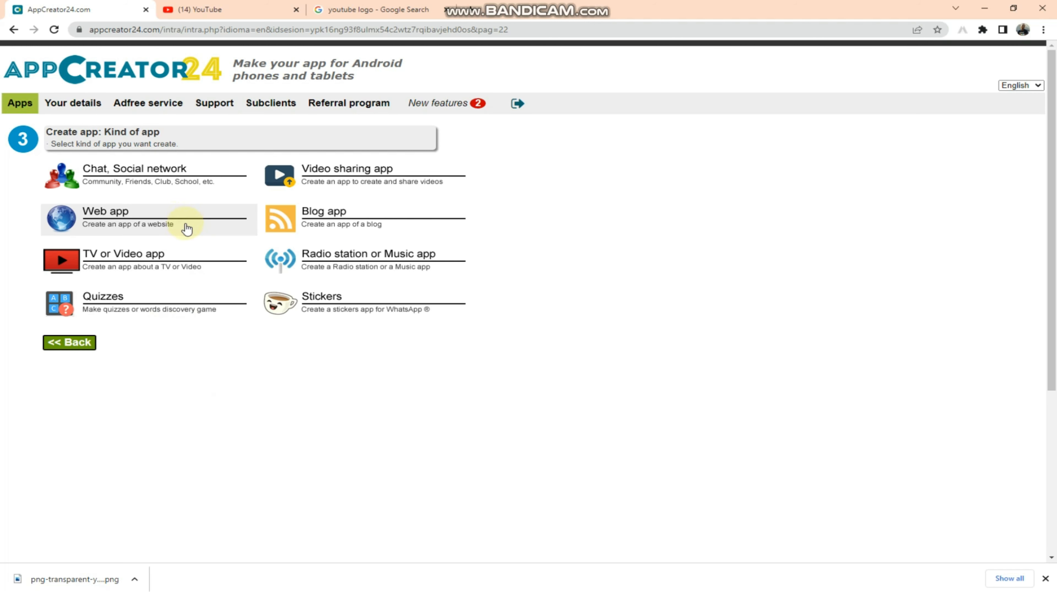
left_click(183, 223)
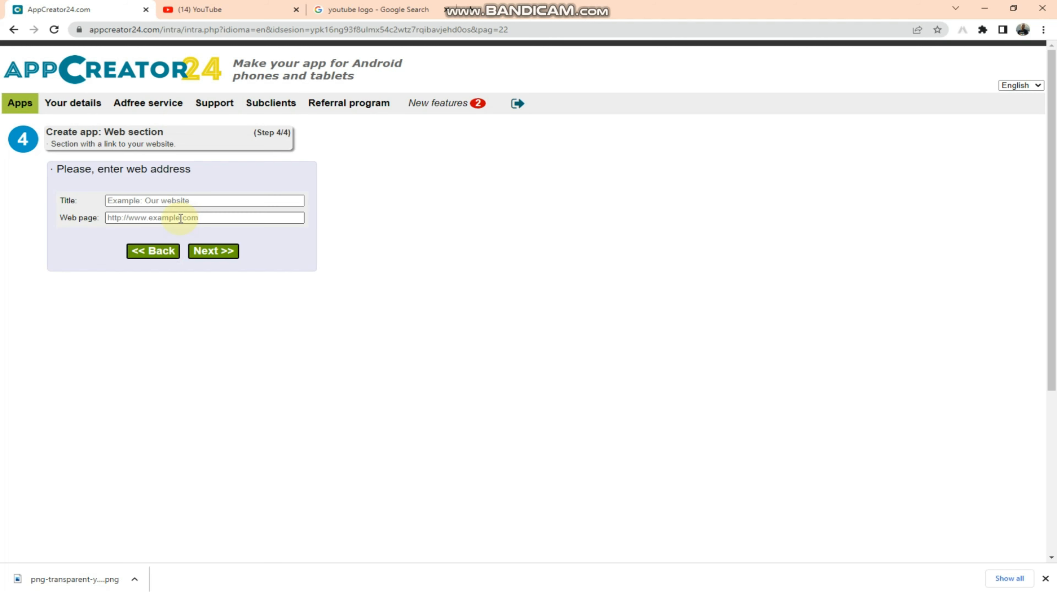
left_click(175, 200)
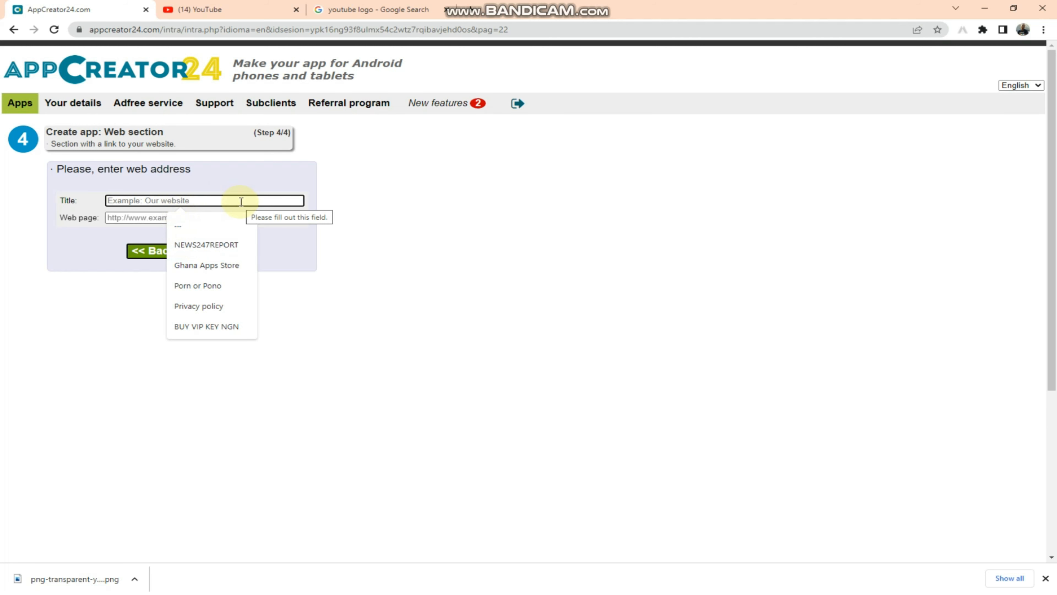
type("Y")
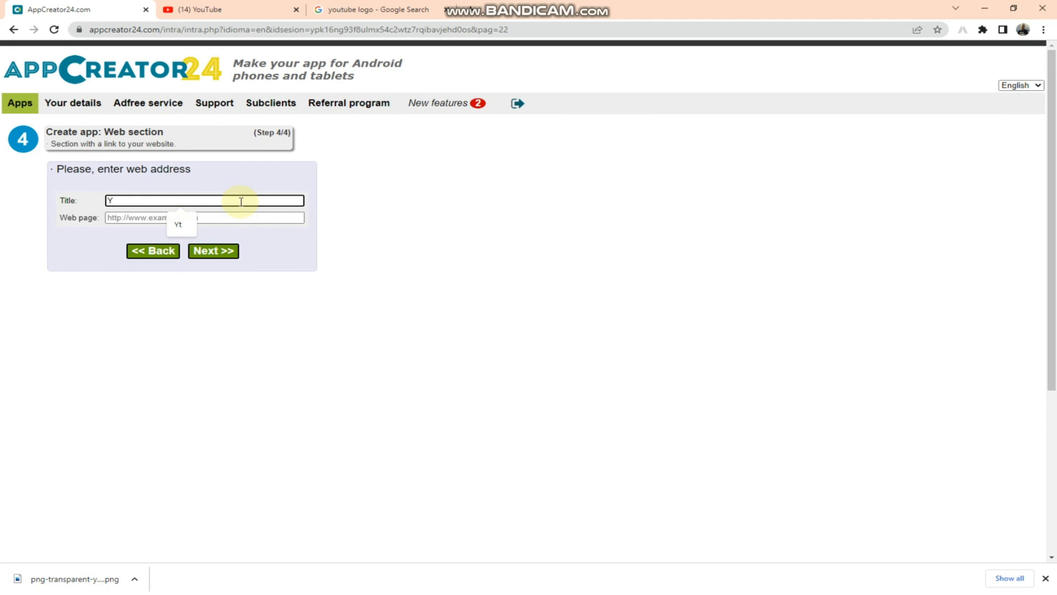
type("outu")
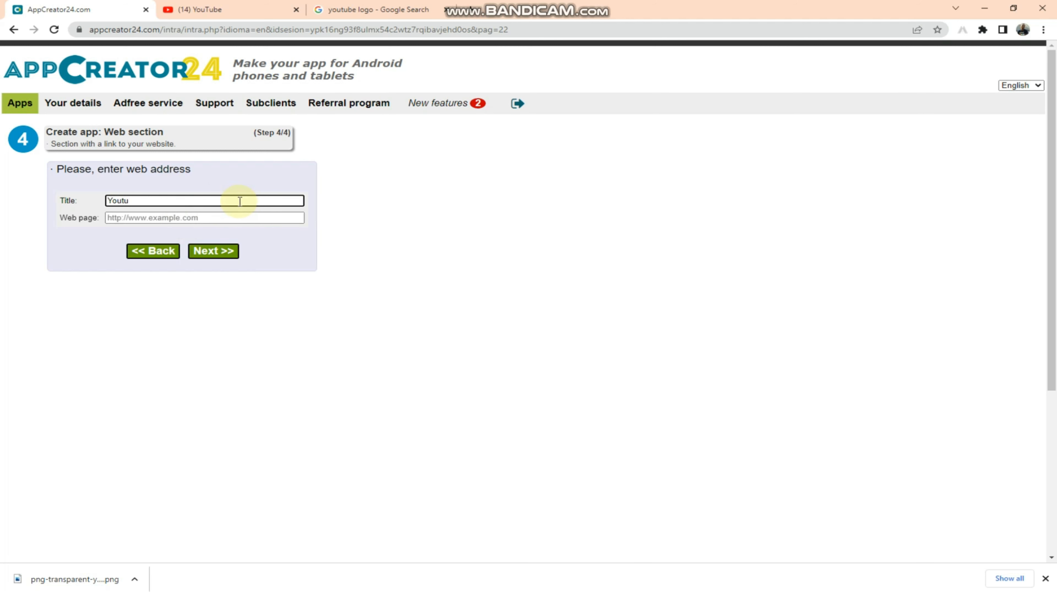
type("be Lesson")
left_click(225, 216)
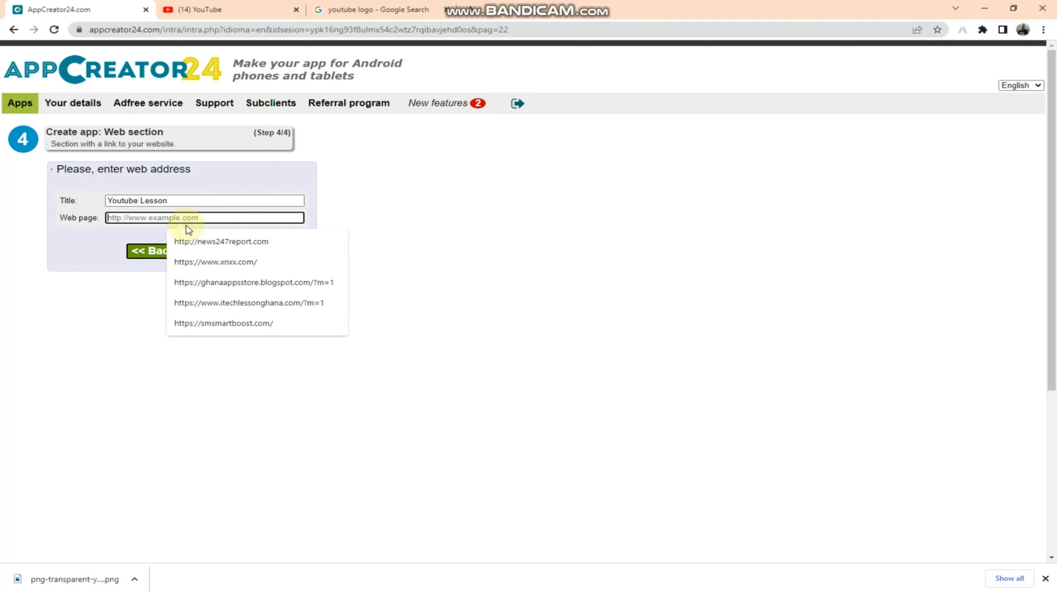
type("https://www.youtube.com/")
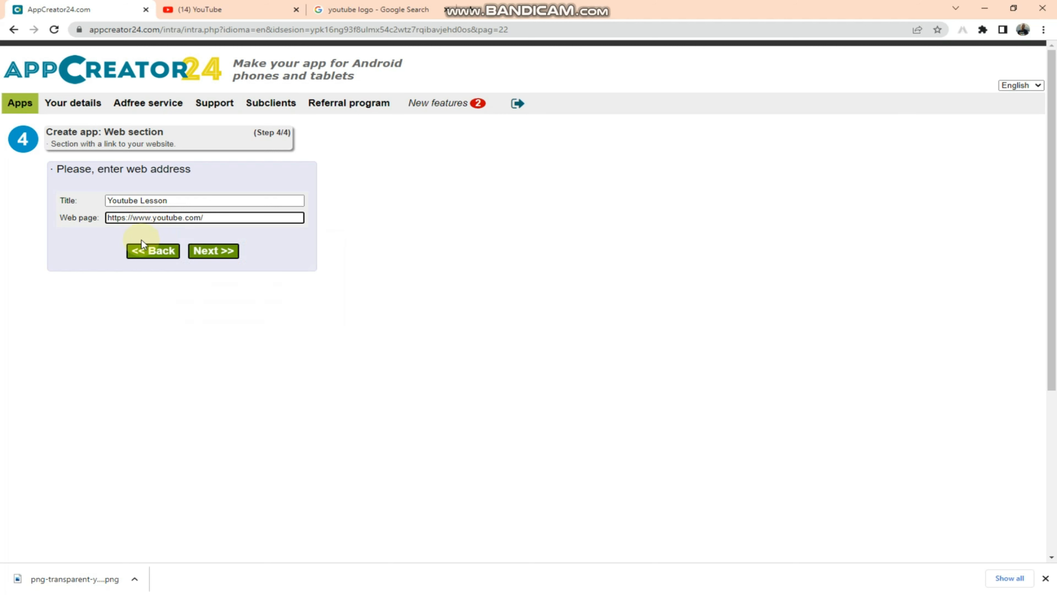
left_click(210, 252)
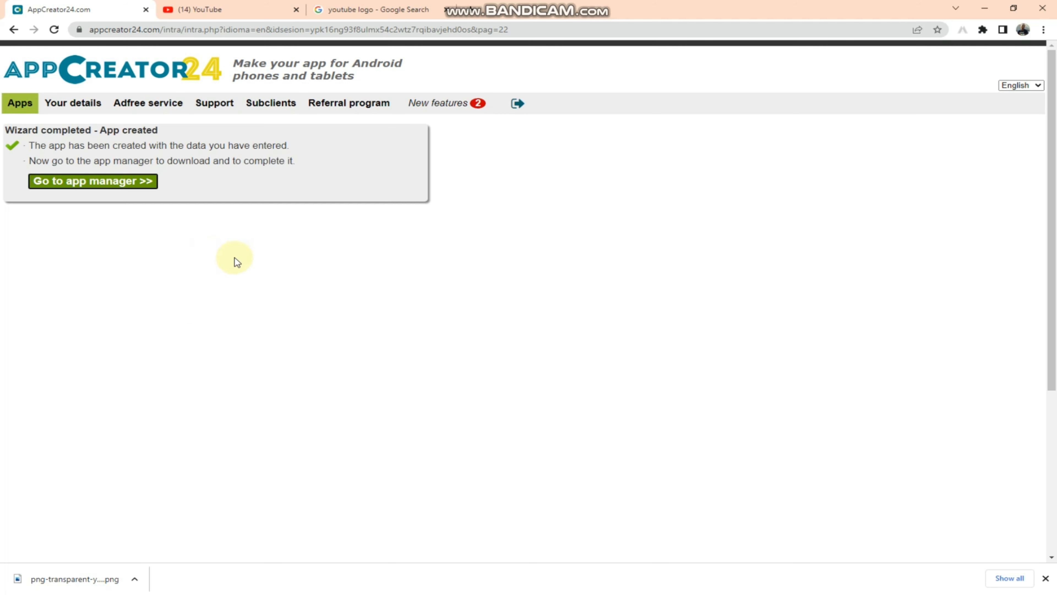
Open the new app in the app manager, set its main menu type to Without menu and save.
left_click(127, 187)
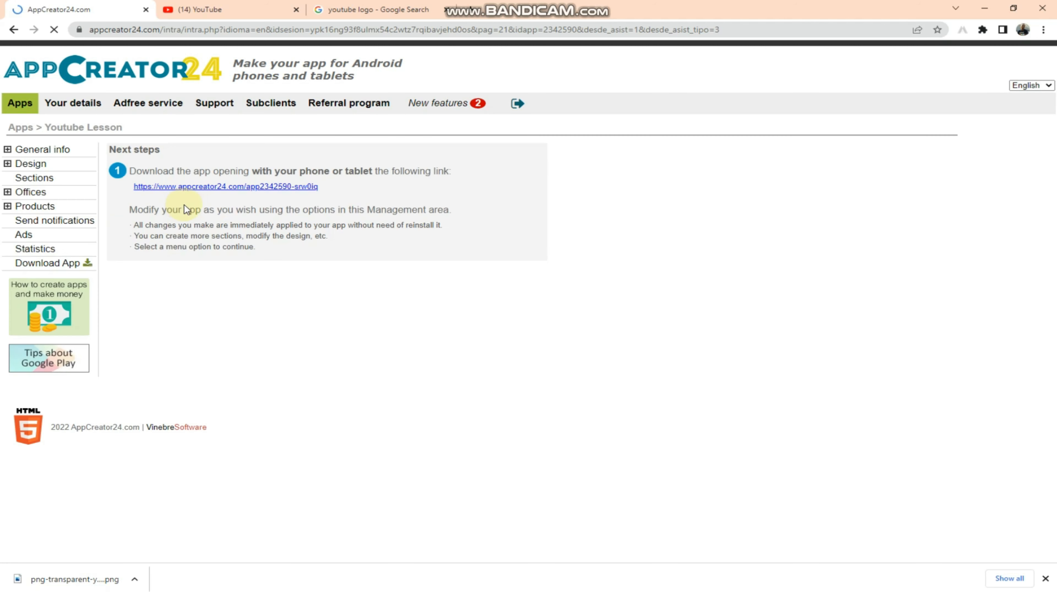
left_click(35, 180)
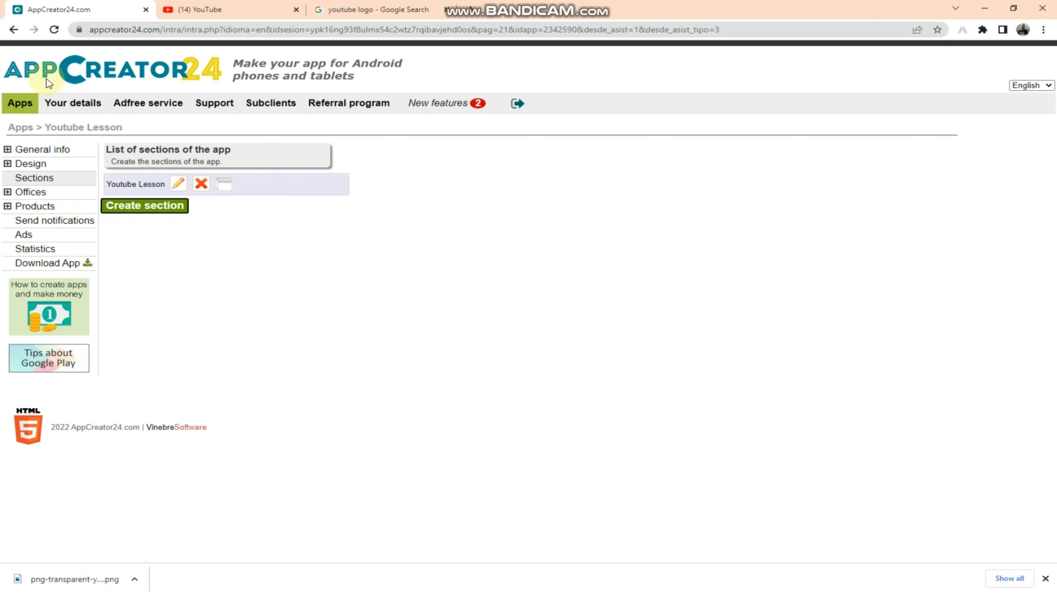
left_click(66, 165)
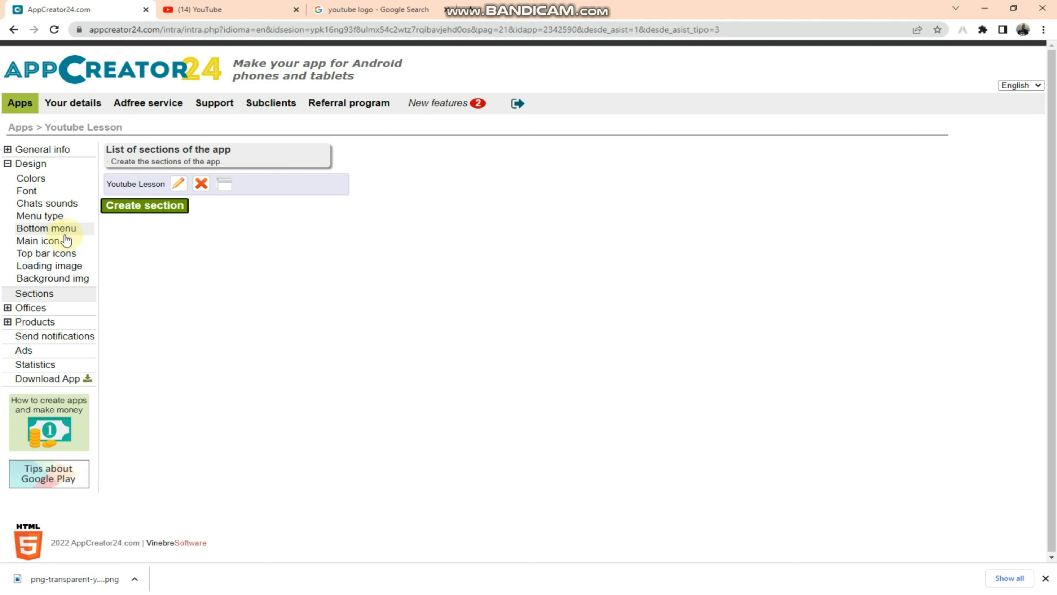
left_click(59, 218)
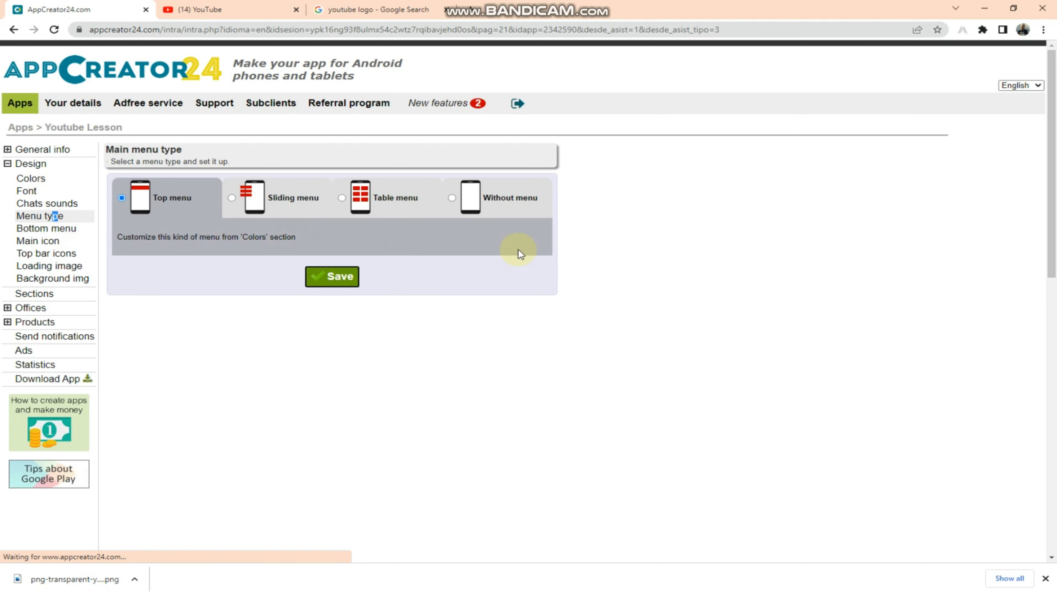
left_click(452, 199)
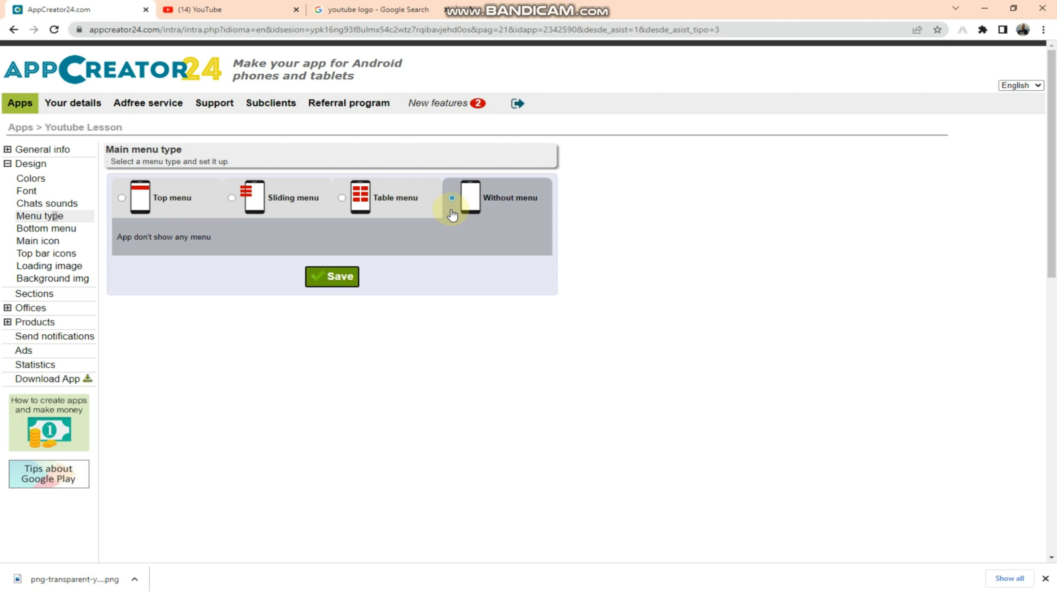
left_click(329, 281)
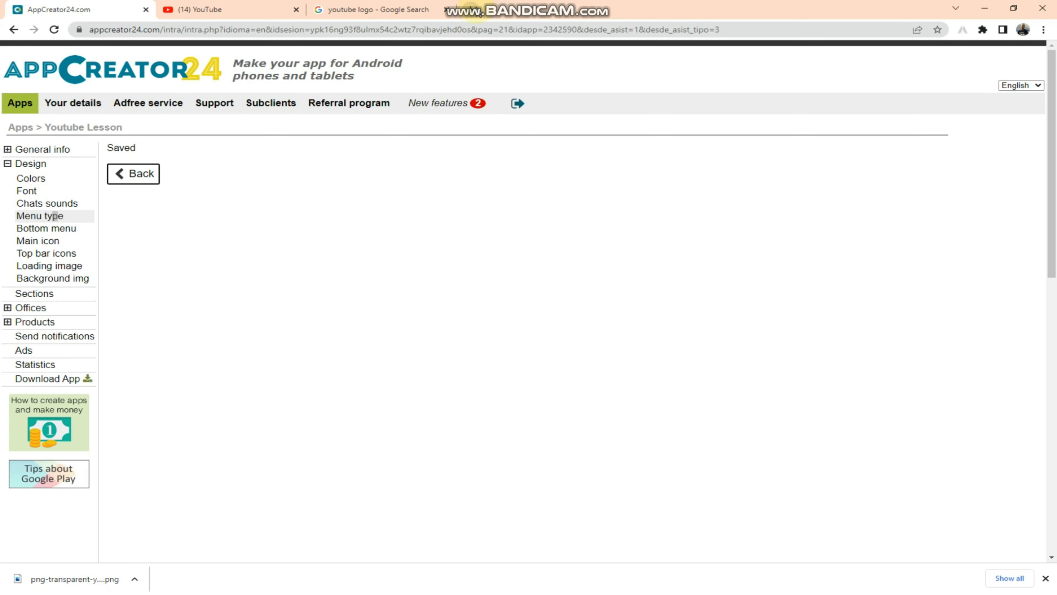
Open the Google AdMob site in a separate browser tab.
left_click(463, 9)
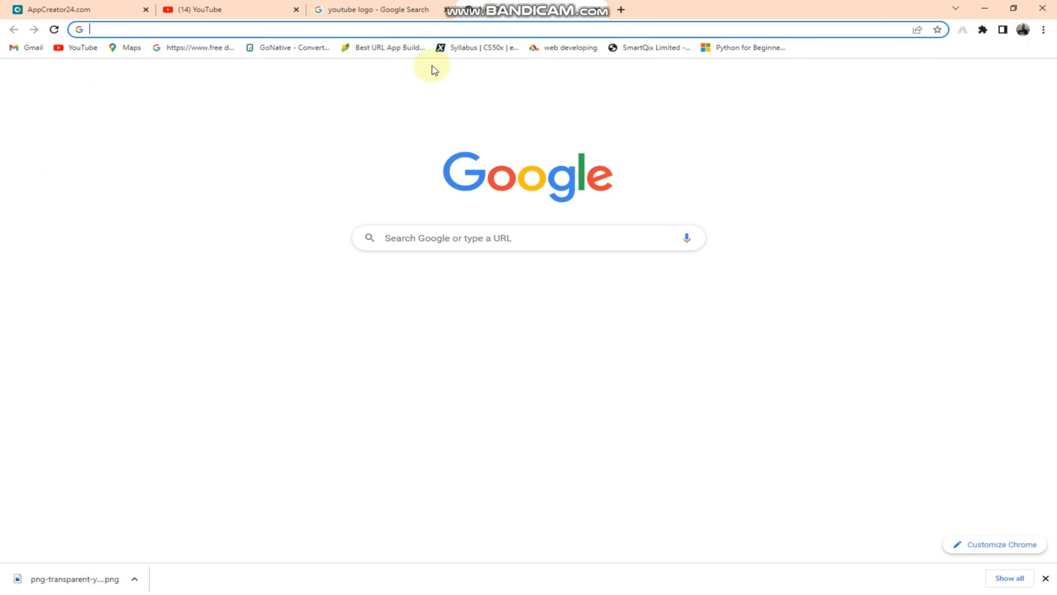
type("adm")
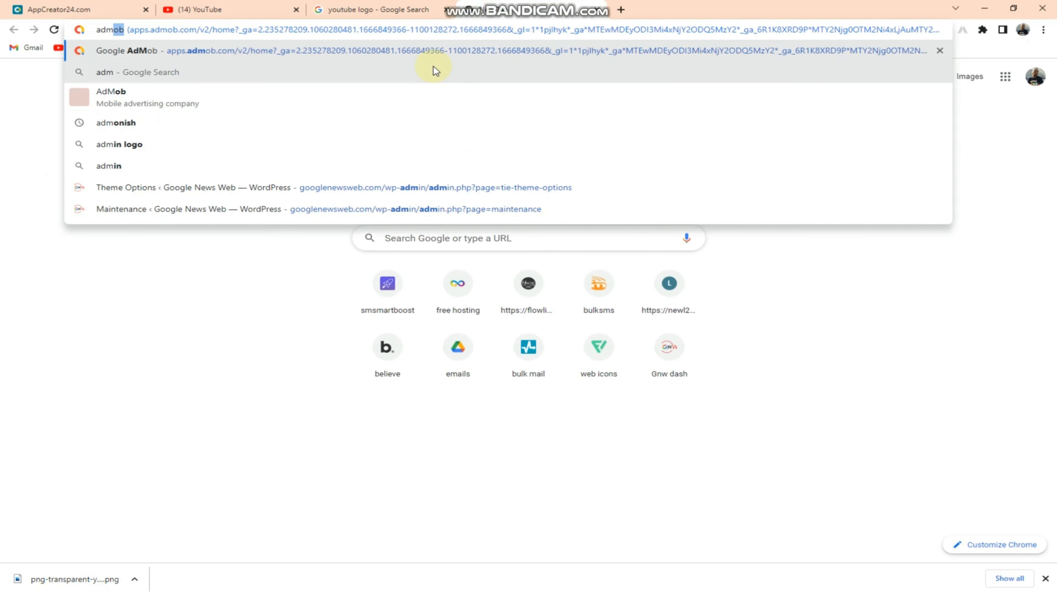
left_click(425, 43)
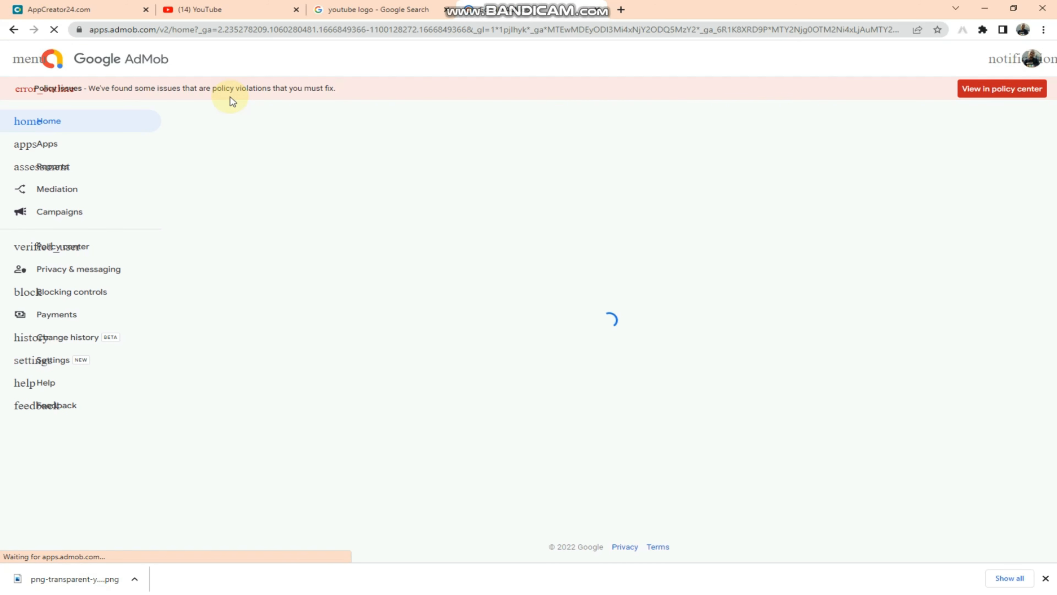
Return to AppCreator24 and open the Ads settings of the Youtube Lesson app.
left_click(76, 5)
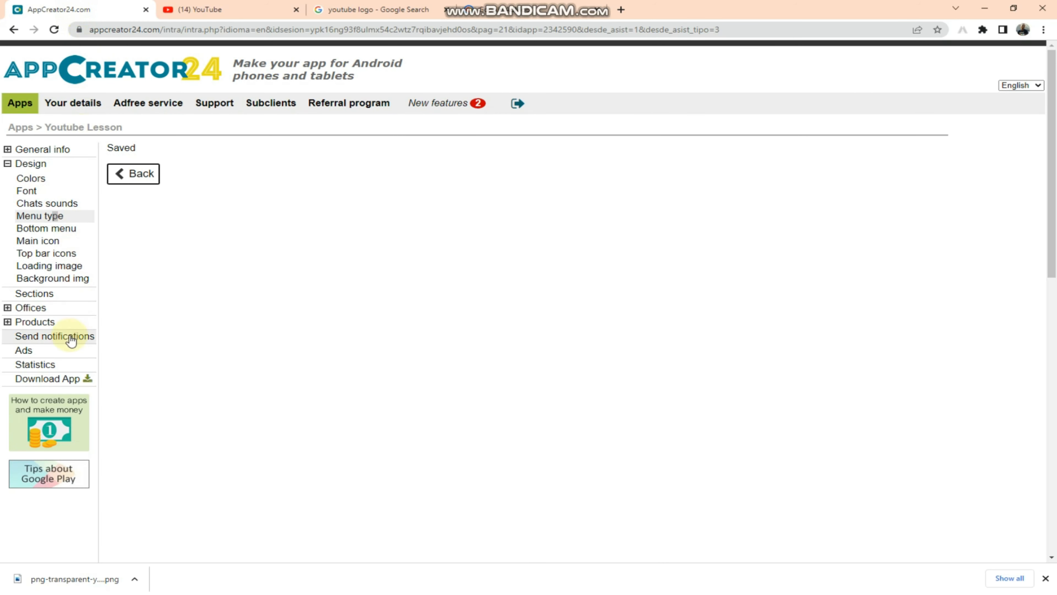
left_click(61, 356)
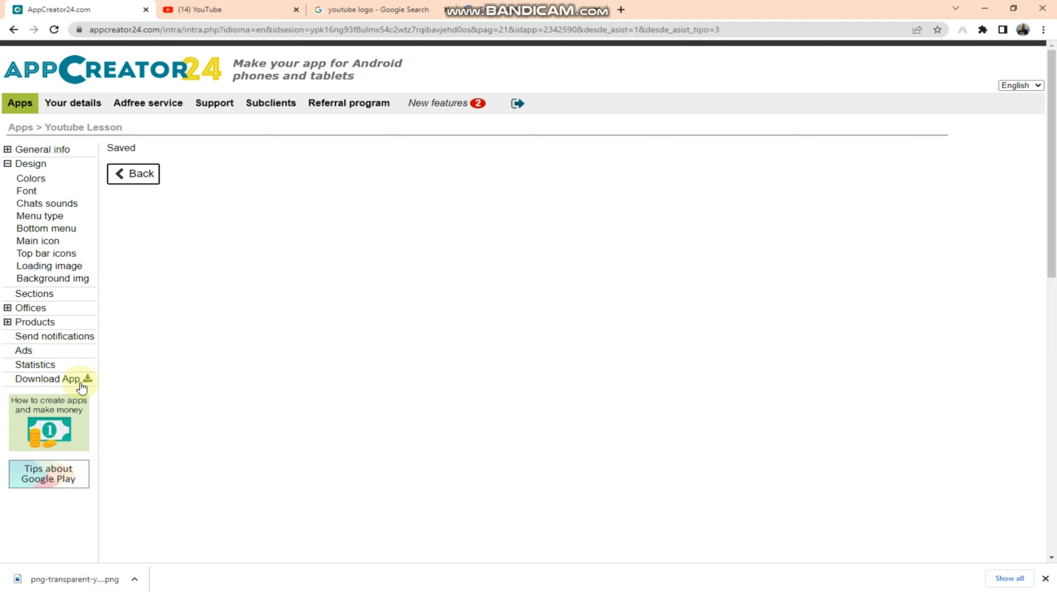
left_click(53, 354)
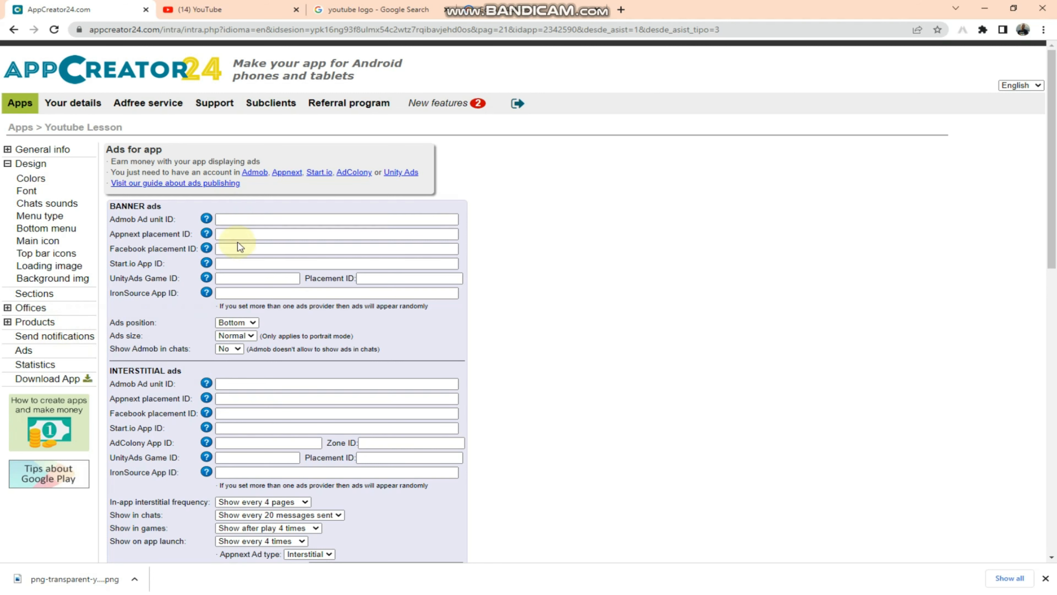
Enter 123456 as the Admob ad unit ID for the app's banner ads.
left_click(236, 219)
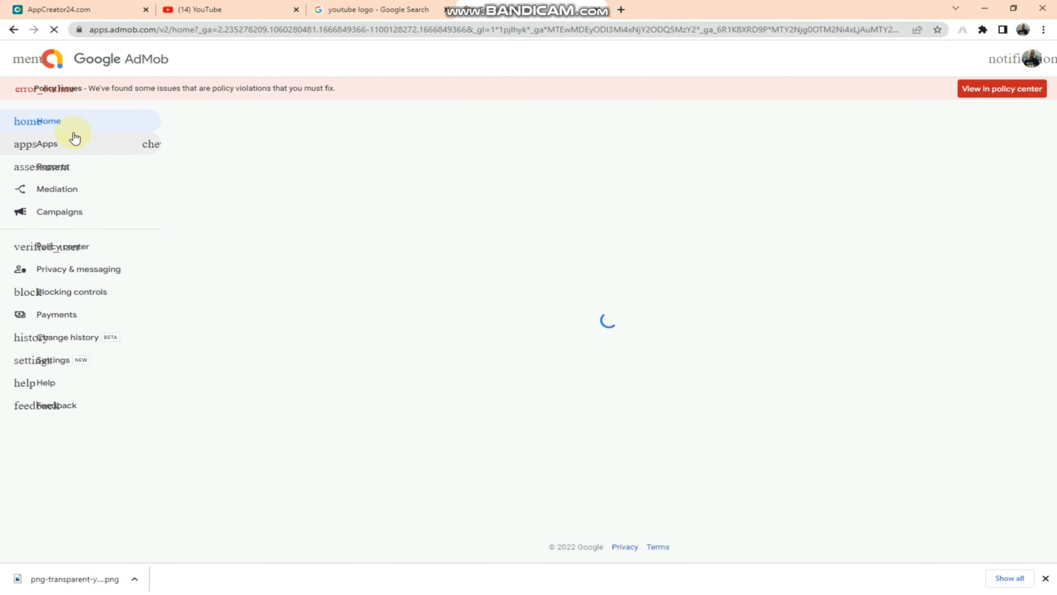
left_click(62, 9)
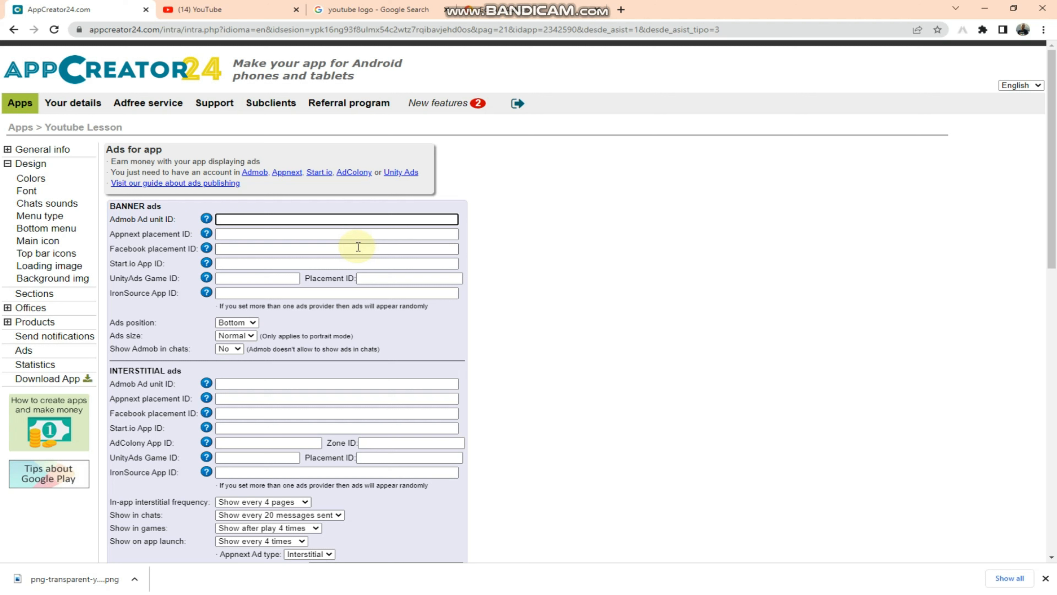
type("234556")
key("BackSpace")
key("BackSpace")
type("6")
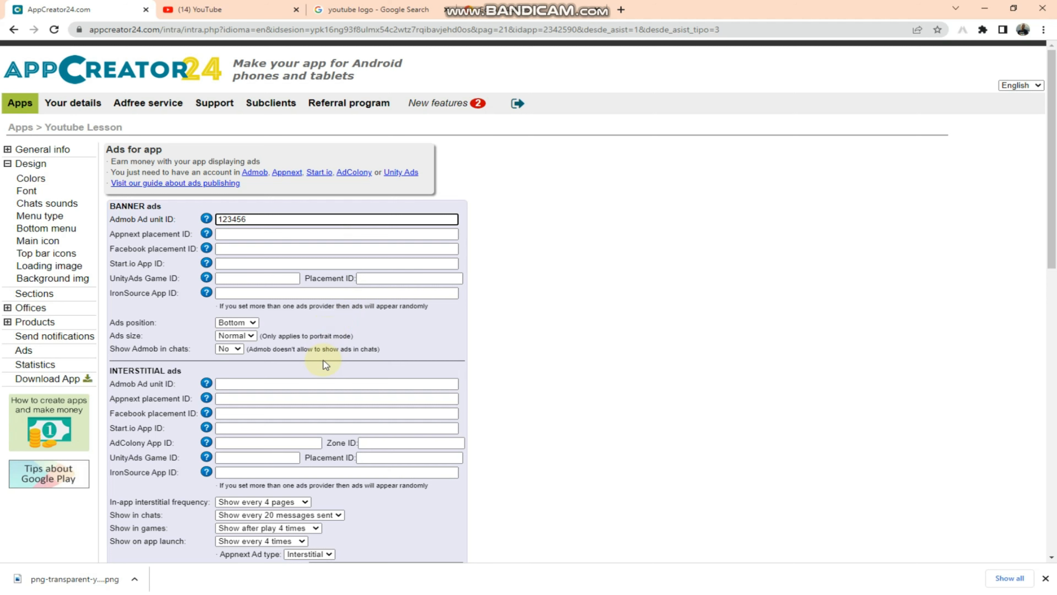
Look through the interstitial, native, in-chat and rewarded video ad settings of the app.
scroll(306, 389, "down", 2)
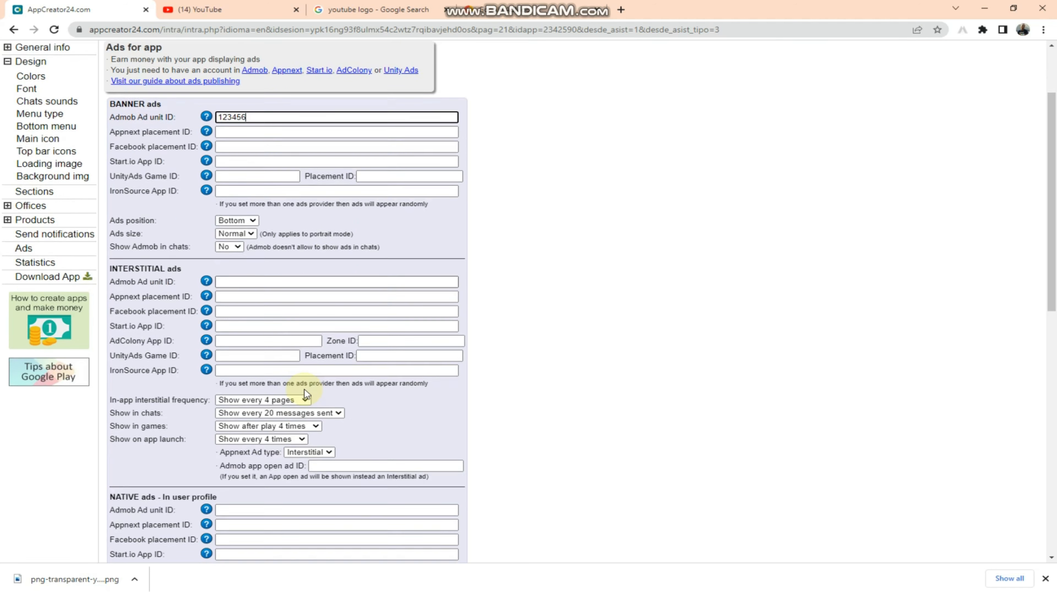
scroll(305, 389, "down", 1)
left_click_drag(1052, 169, 1046, 386)
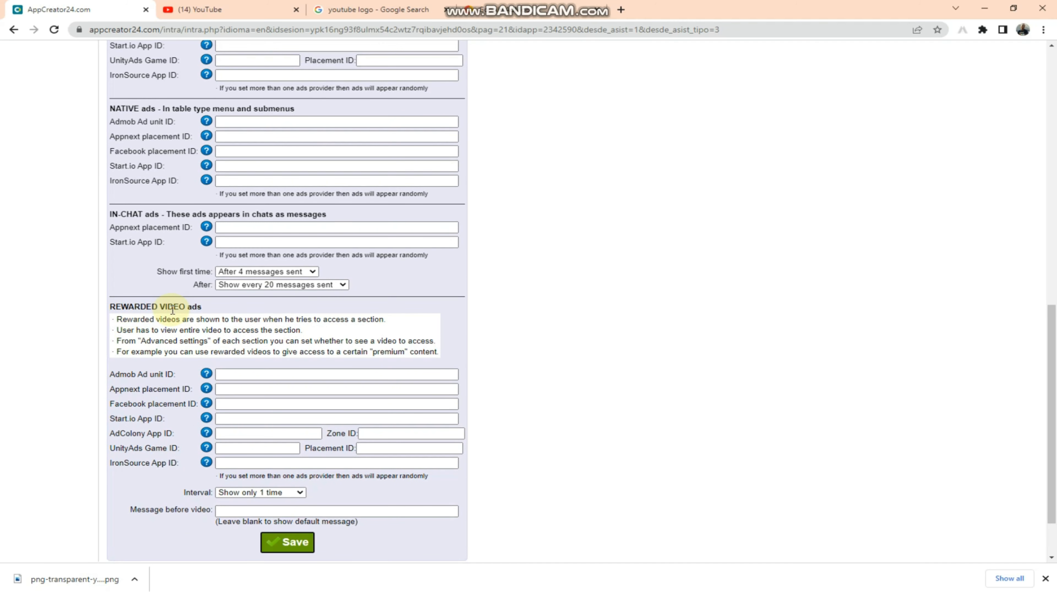
left_click(224, 373)
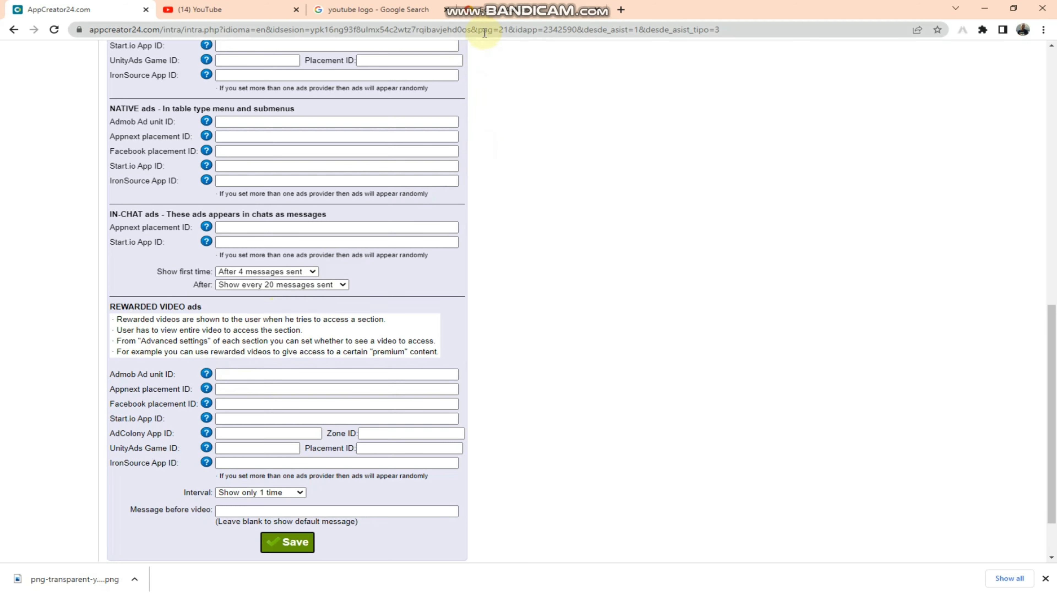
left_click_drag(1052, 366, 1053, 87)
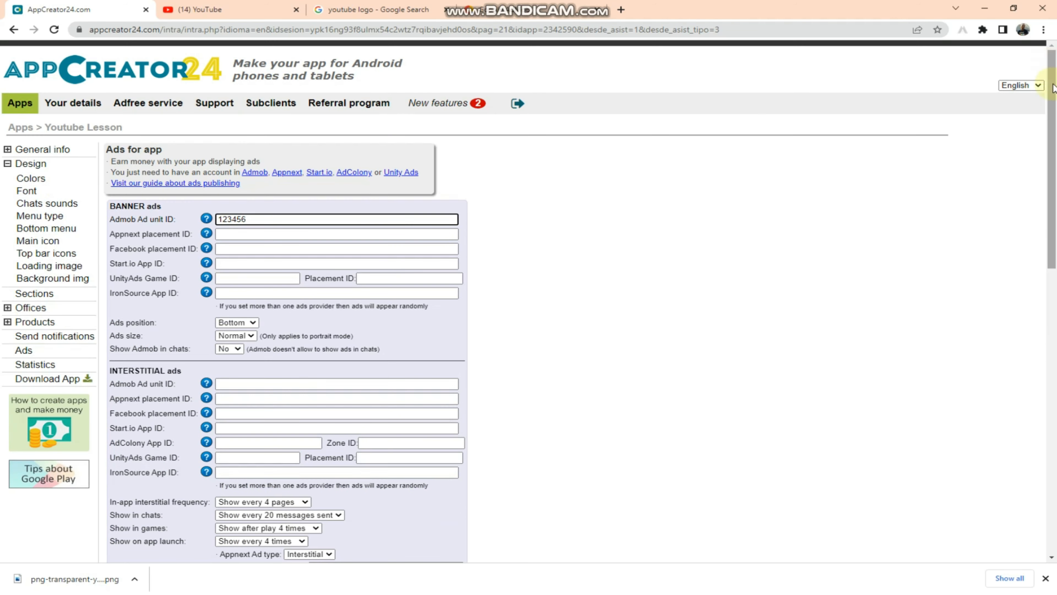
scroll(1053, 88, "down", 2)
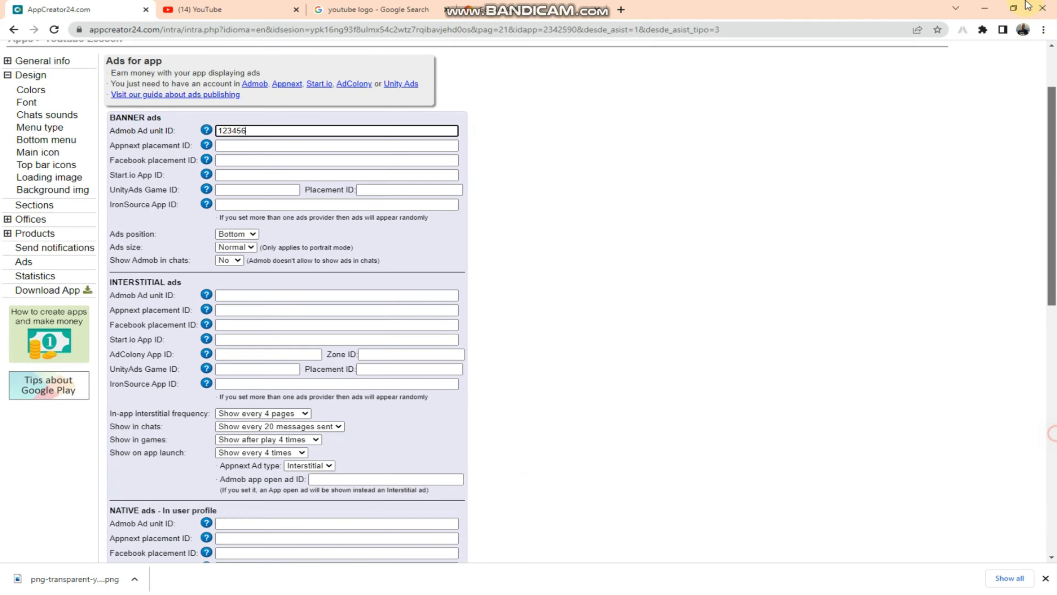
left_click_drag(1026, 1, 1025, 1)
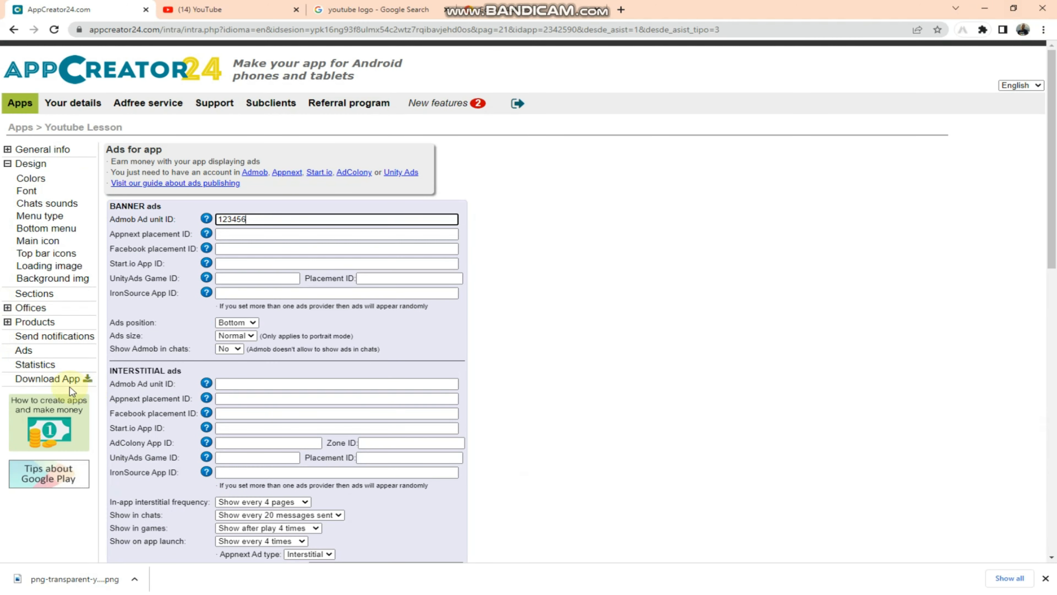
Open the download page of the Youtube Lesson app.
left_click(39, 386)
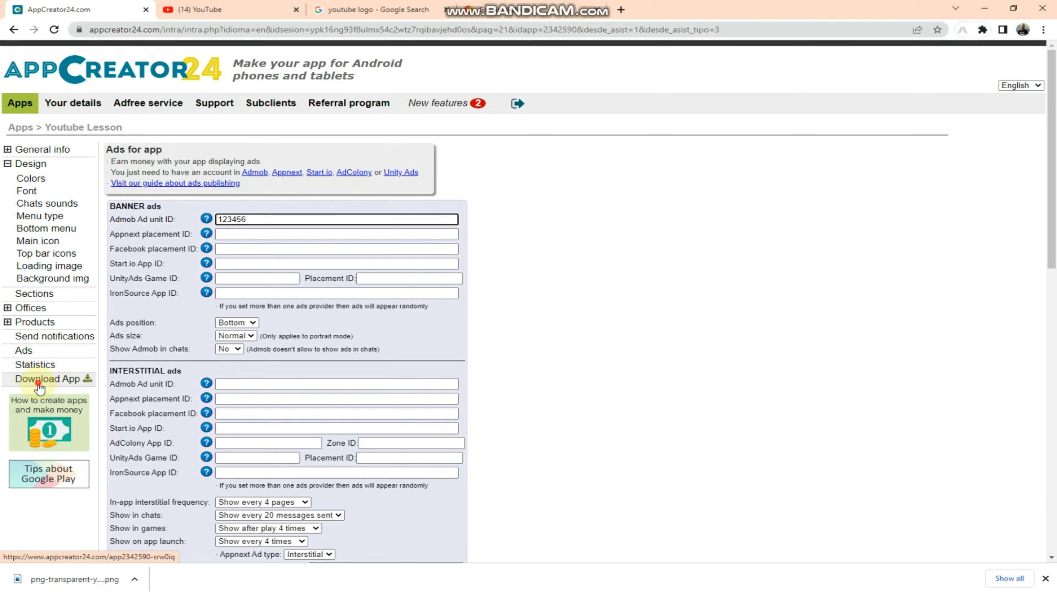